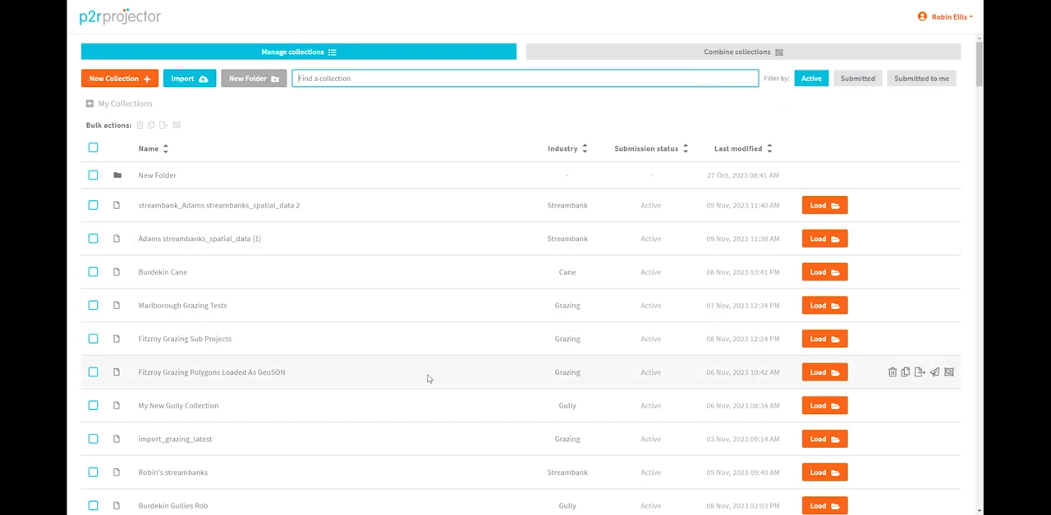
Step: Load the account owner's streambanks collection and add a new project to it
click(825, 474)
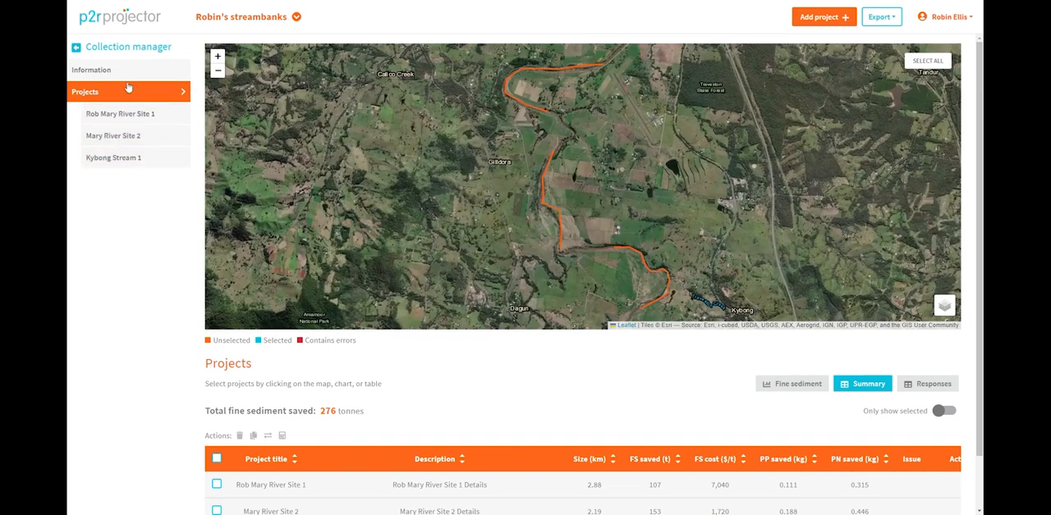
click(818, 18)
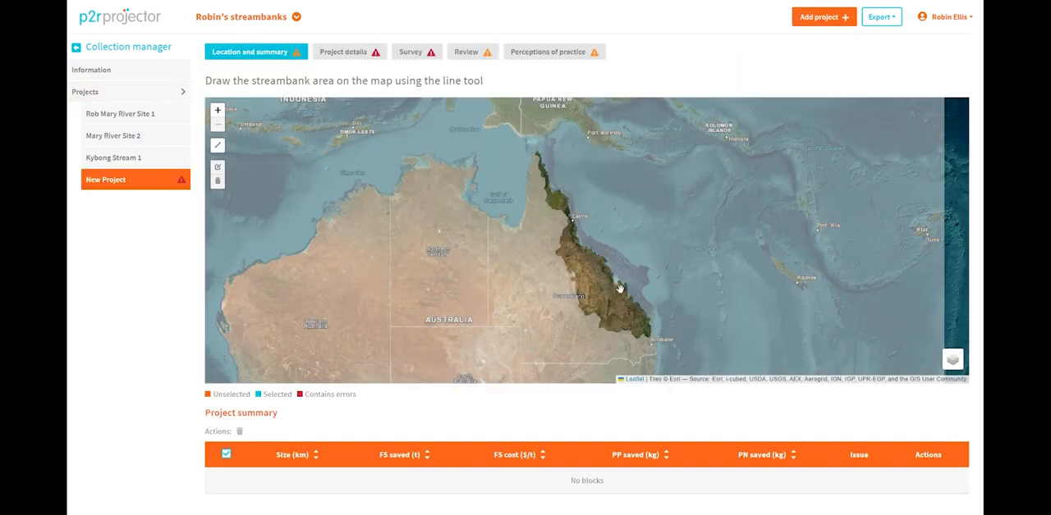
Step: Draw a five-point streambank line about 2.38 km long beside the Fitzroy River bend, east of the circular fields
scroll(620, 289, up, 5)
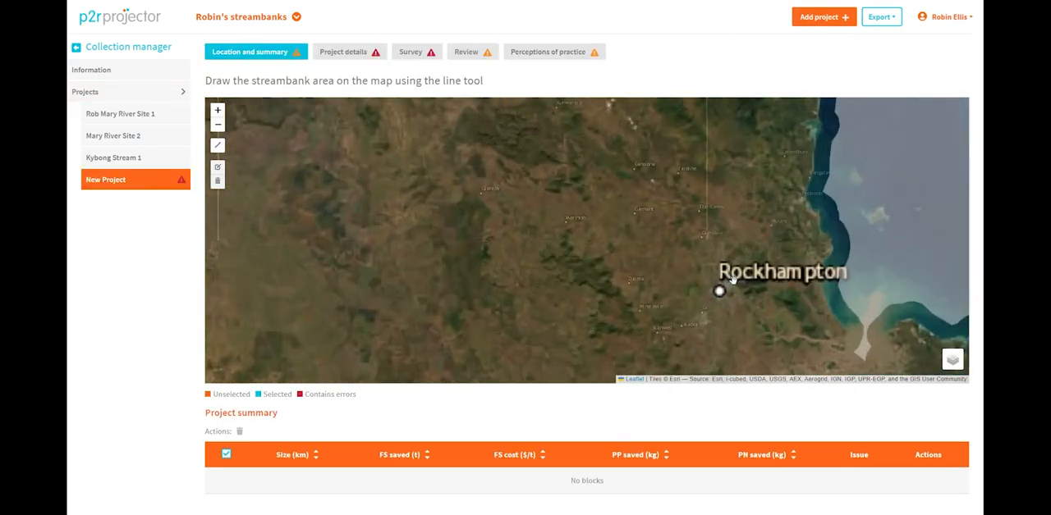
scroll(668, 235, up, 3)
scroll(575, 236, up, 2)
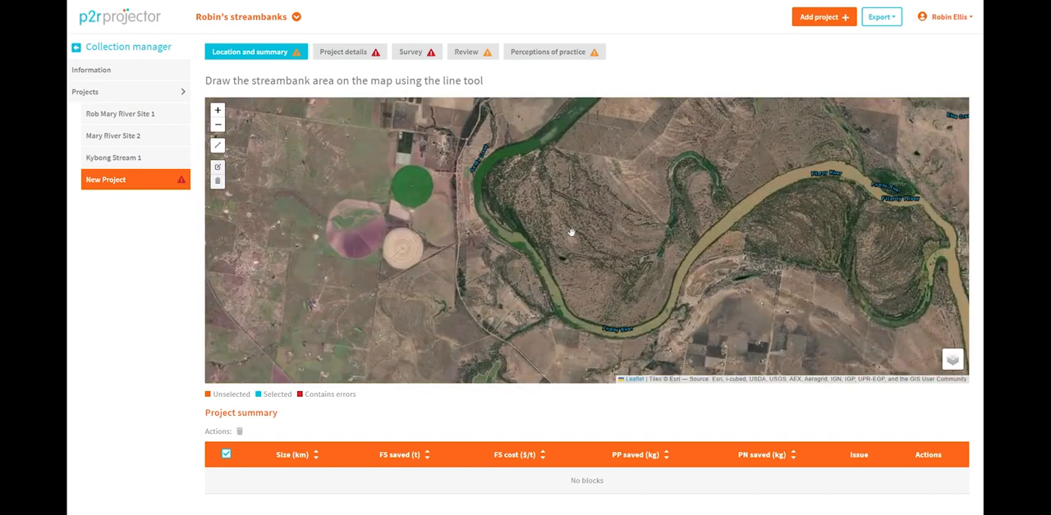
drag(571, 232, 539, 235)
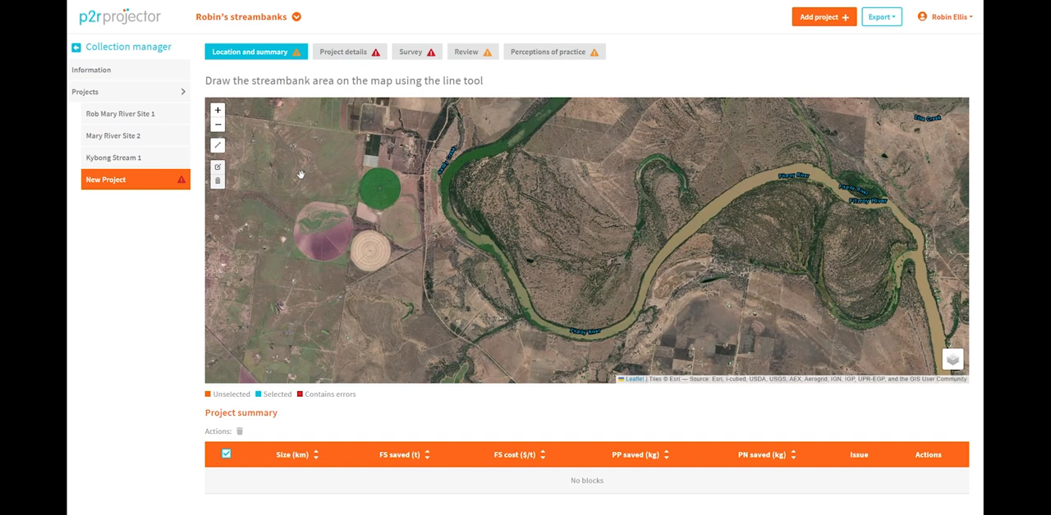
click(218, 146)
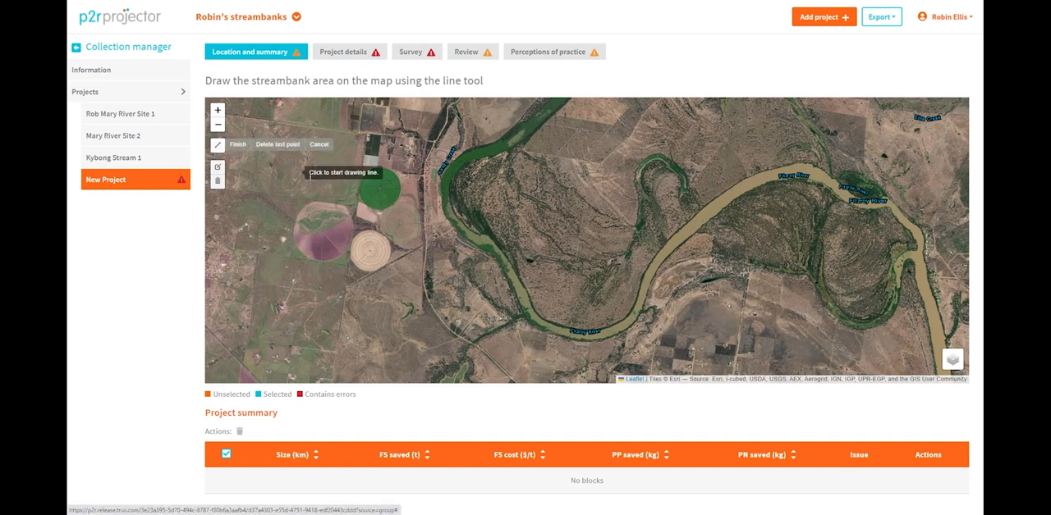
click(462, 211)
click(489, 226)
click(516, 250)
click(529, 275)
click(542, 308)
click(542, 308)
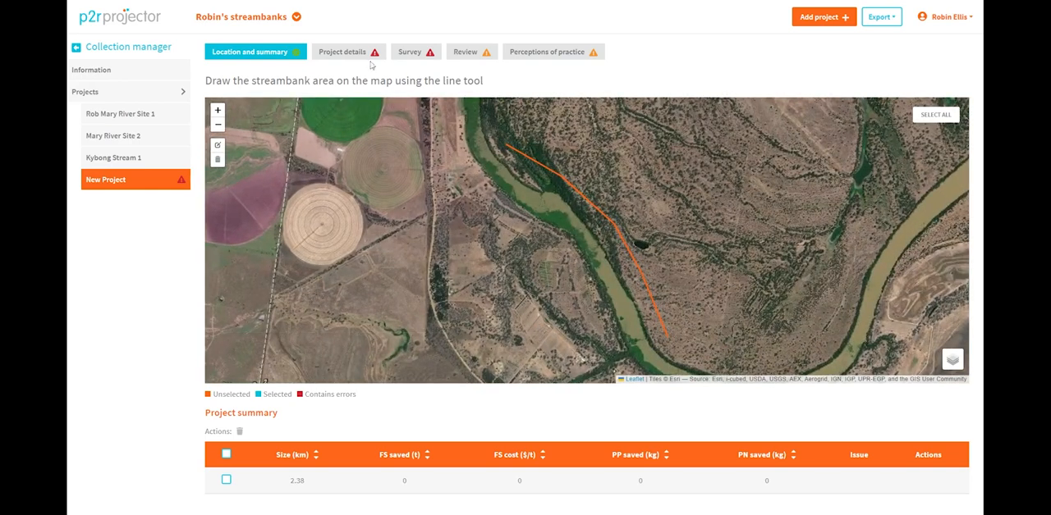
Step: Enter Fitzroy1 as the project title in the project details
click(363, 54)
click(318, 100)
text(Fitzroy1)
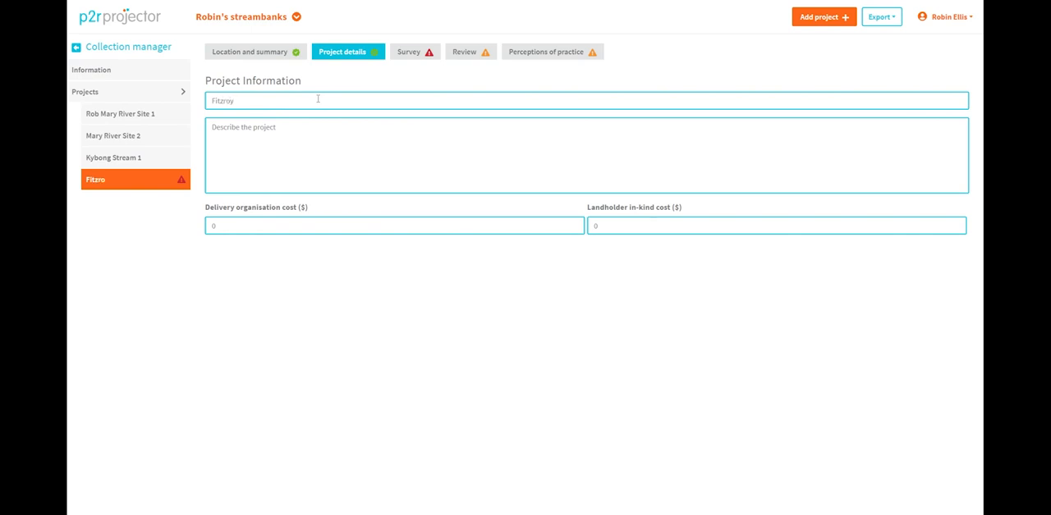
Step: Define the recent period for the survey's baseline erosion rate with start year 2010 and end year 2014
click(408, 52)
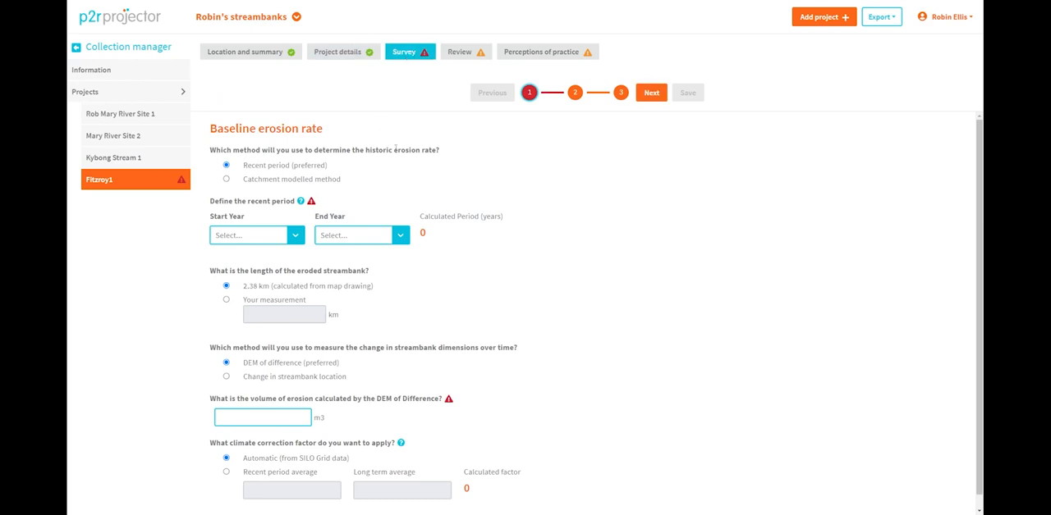
scroll(501, 358, down, 1)
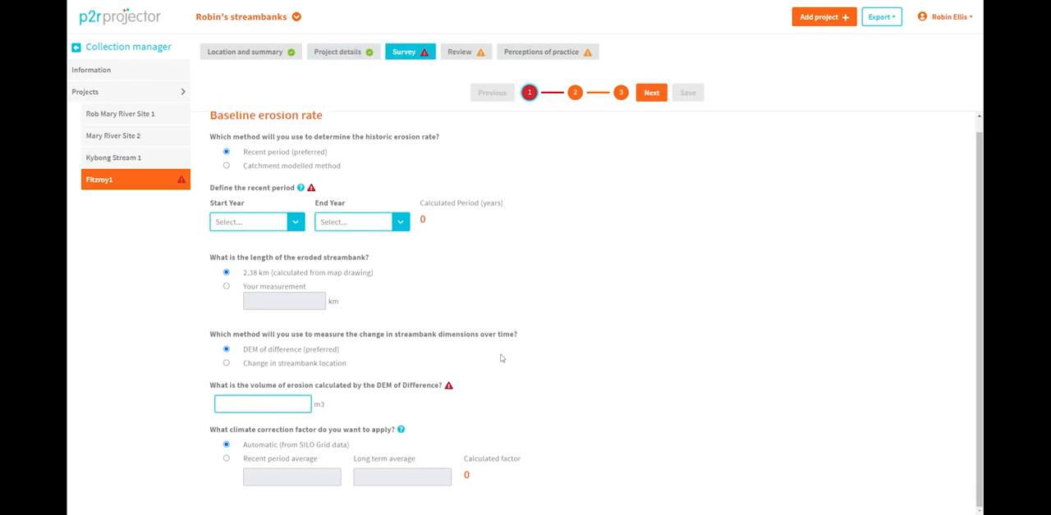
scroll(502, 345, up, 1)
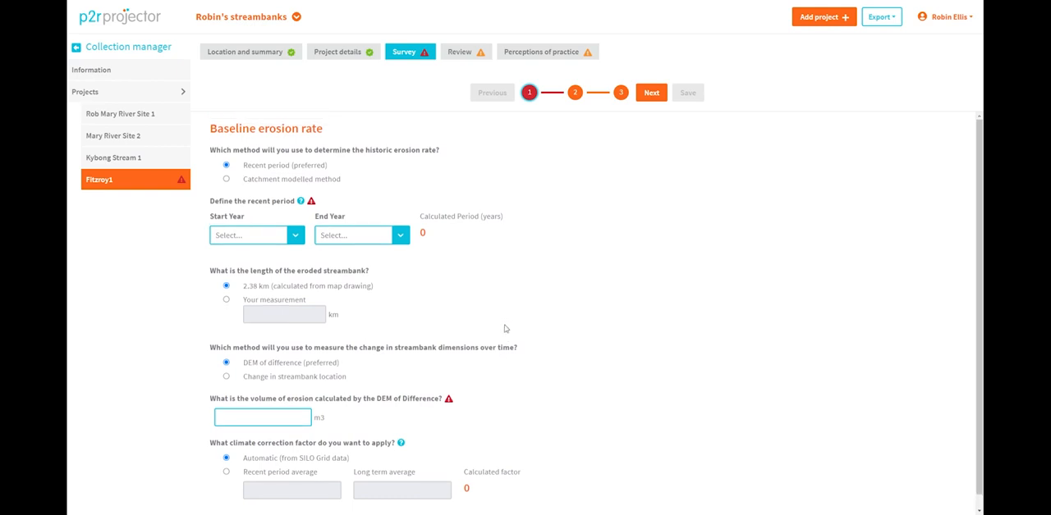
click(289, 235)
scroll(238, 357, down, 2)
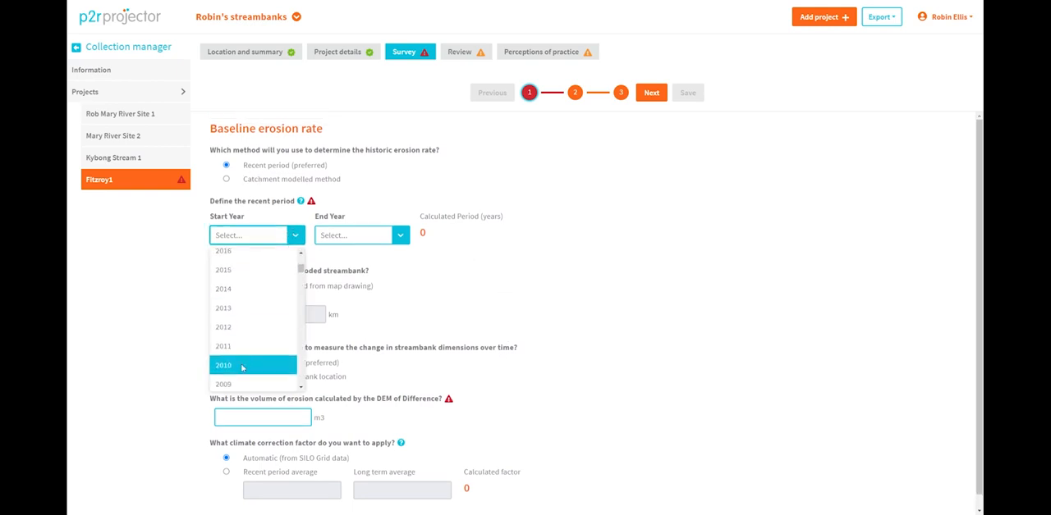
click(242, 368)
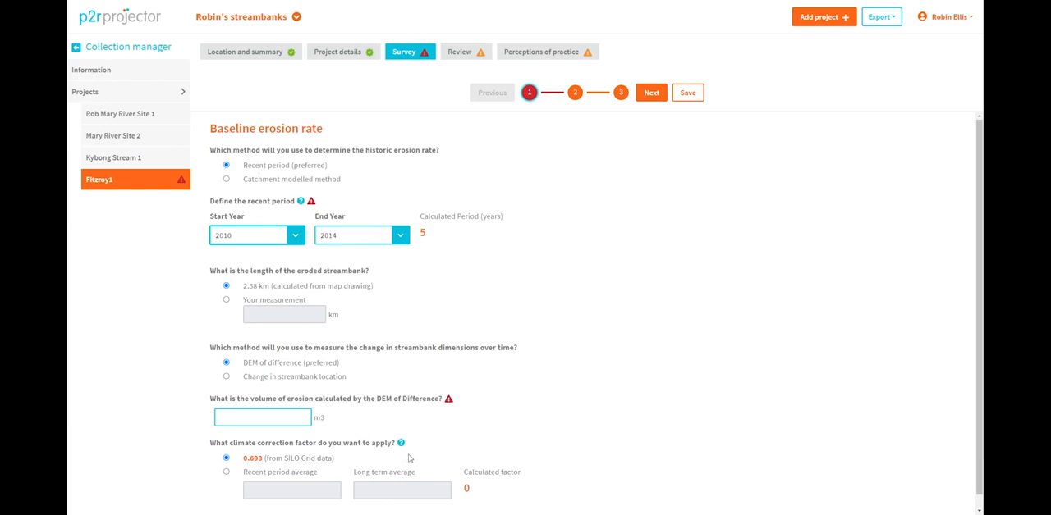
Step: Set the DEM of Difference erosion volume to 1500 m3, keeping the climate correction factor from SILO Grid data
click(250, 458)
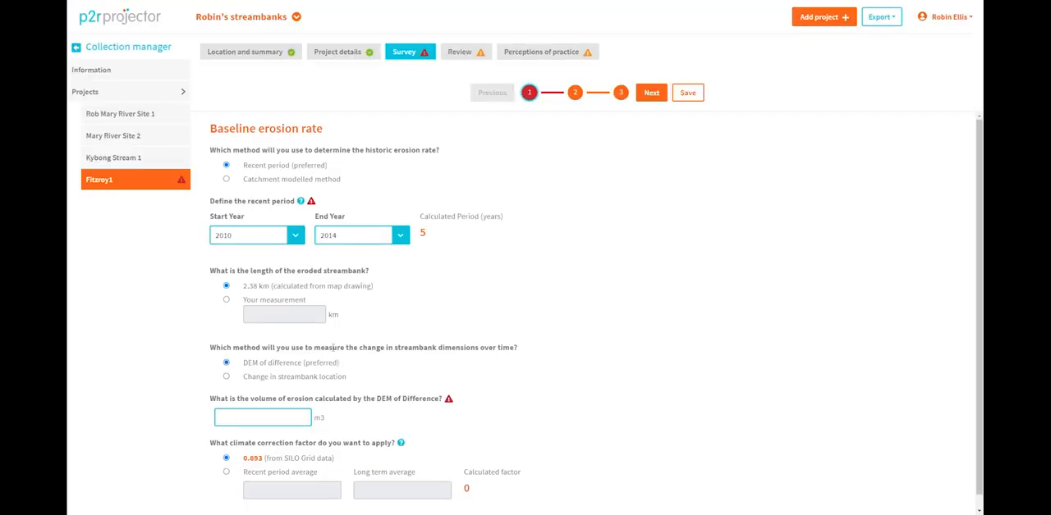
scroll(345, 355, down, 1)
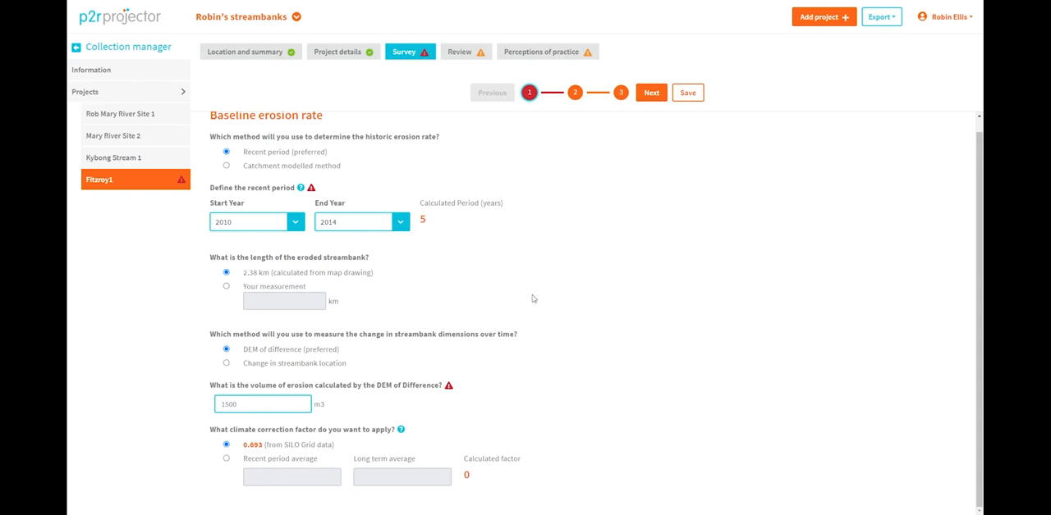
scroll(549, 241, up, 1)
scroll(548, 241, down, 1)
Step: Check the SLGA-based sediment yield values and save the survey with only the compulsory erosion control activities
click(575, 93)
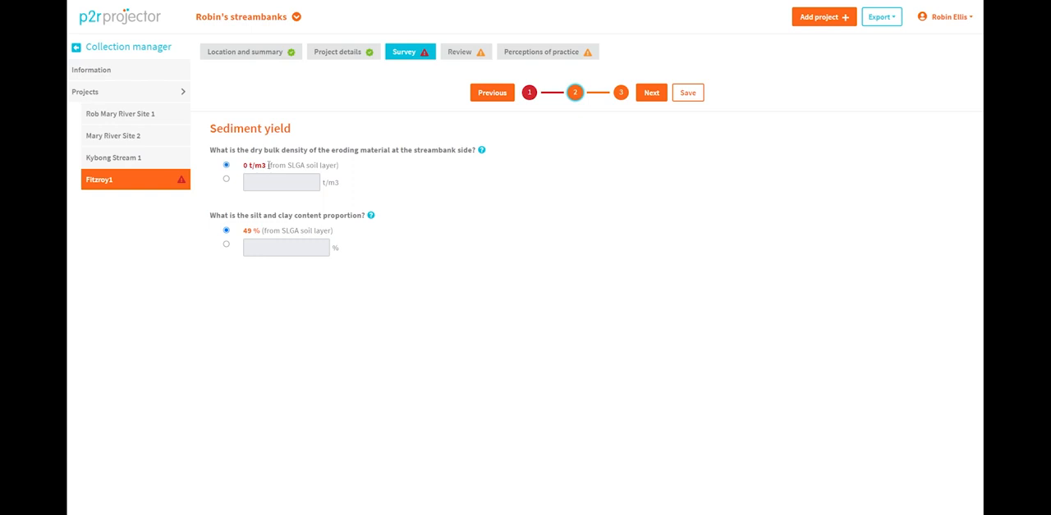
drag(268, 165, 243, 165)
drag(243, 230, 260, 230)
click(390, 192)
click(619, 95)
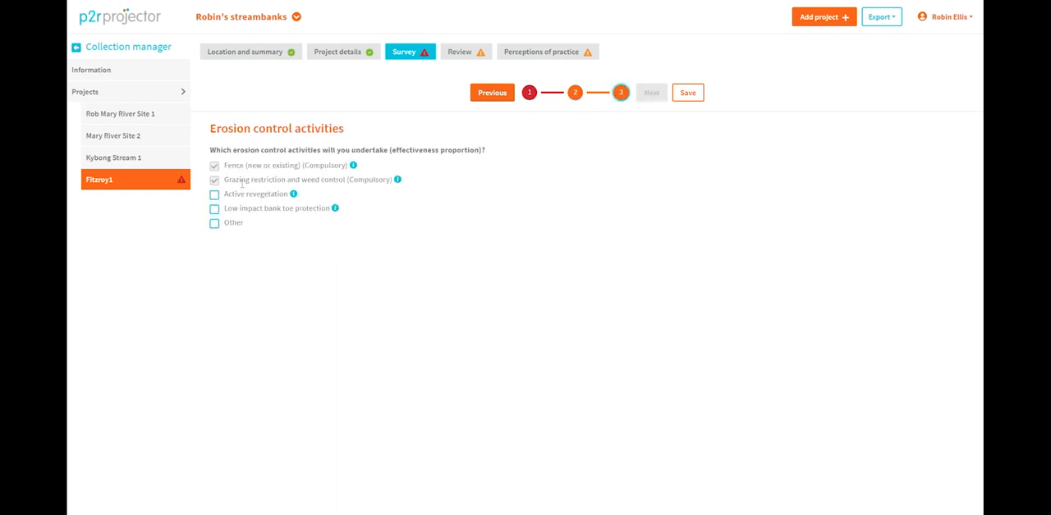
click(690, 94)
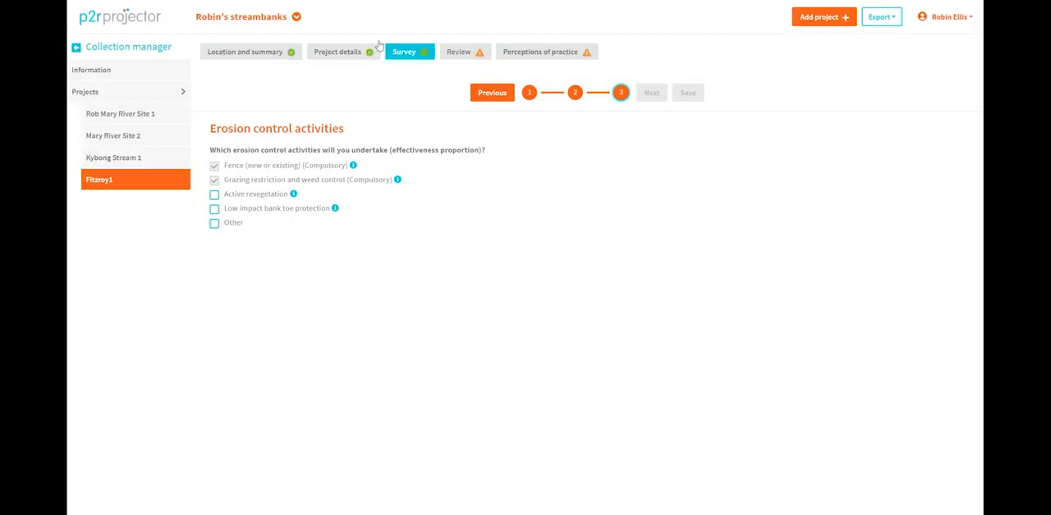
Step: Examine the fine sediment saved in the project summary and the dry bulk density in the survey's sediment yield section
click(249, 53)
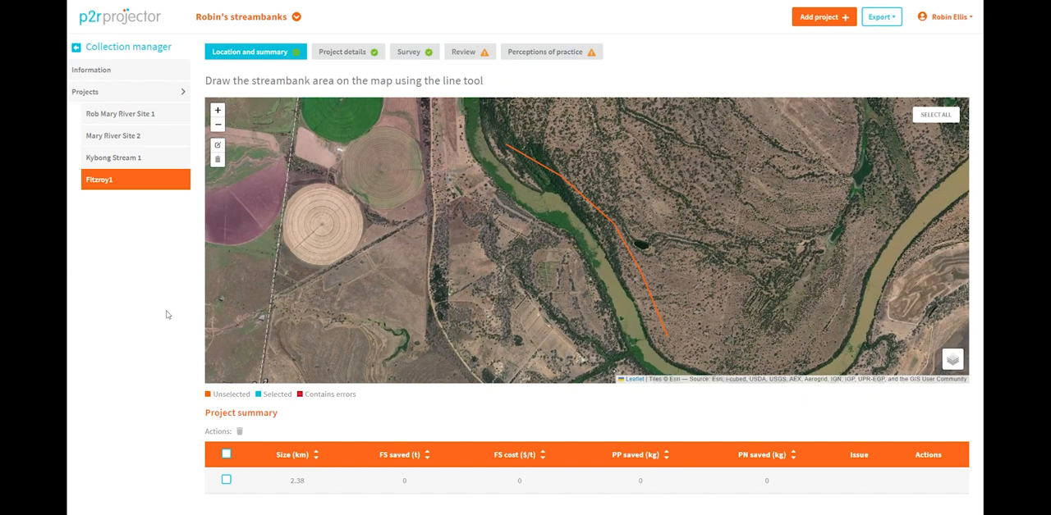
drag(398, 481, 413, 482)
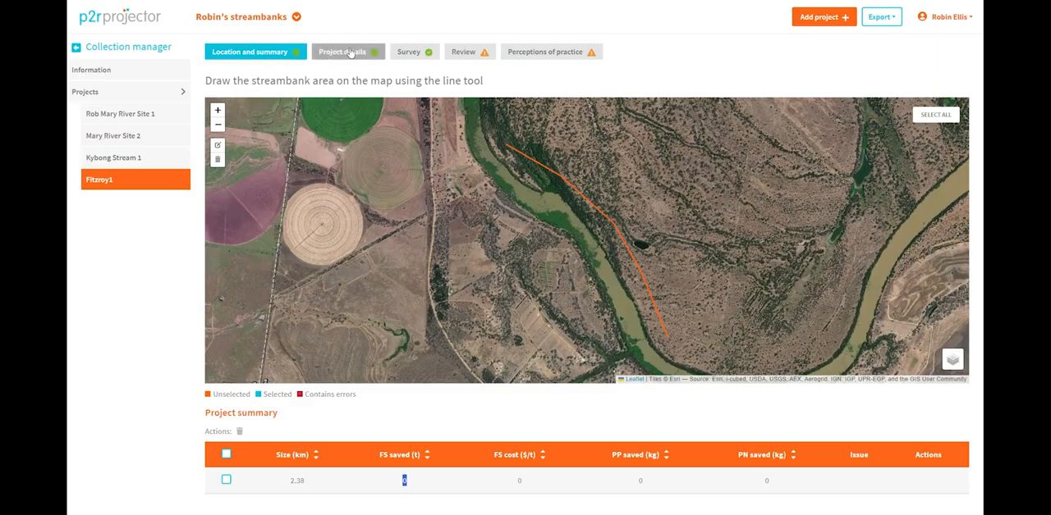
click(417, 53)
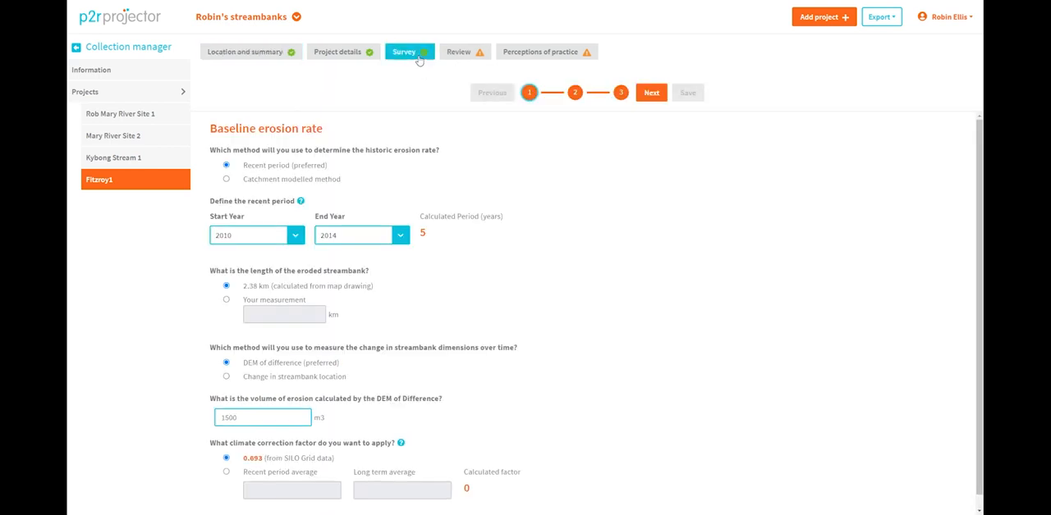
click(575, 92)
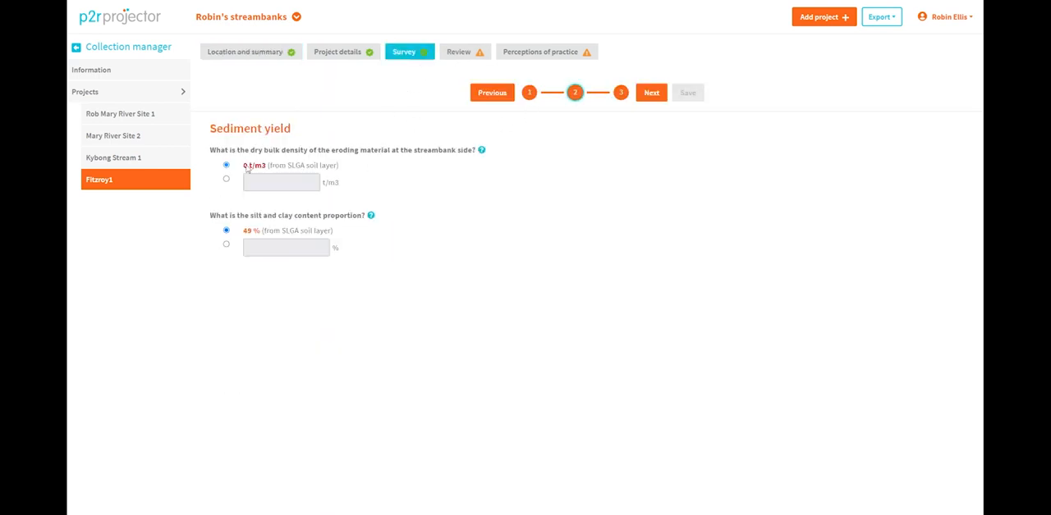
drag(267, 167, 244, 166)
click(456, 181)
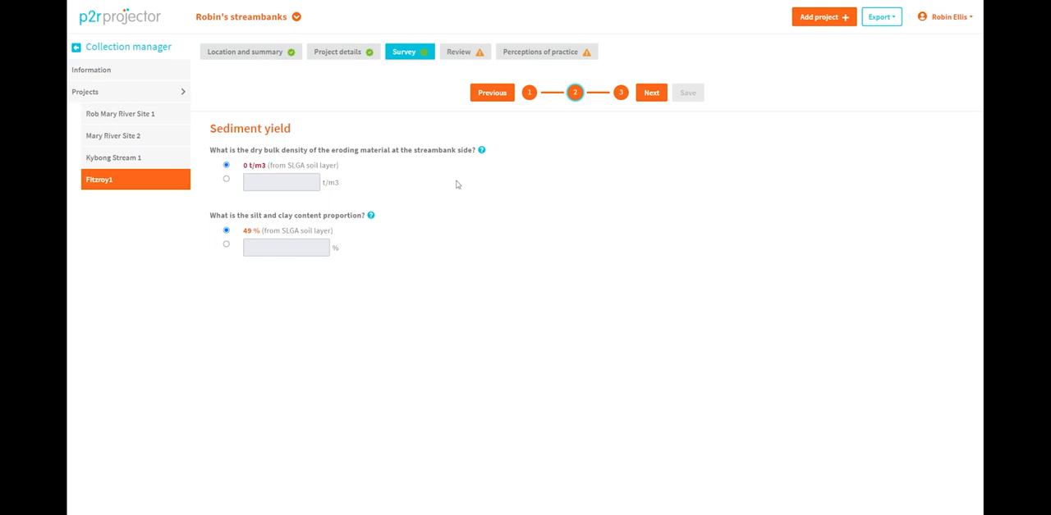
Step: Reshape the Fitzroy1 line to about 1.89 km by moving its points inland, east of the river, and save the edit
click(270, 54)
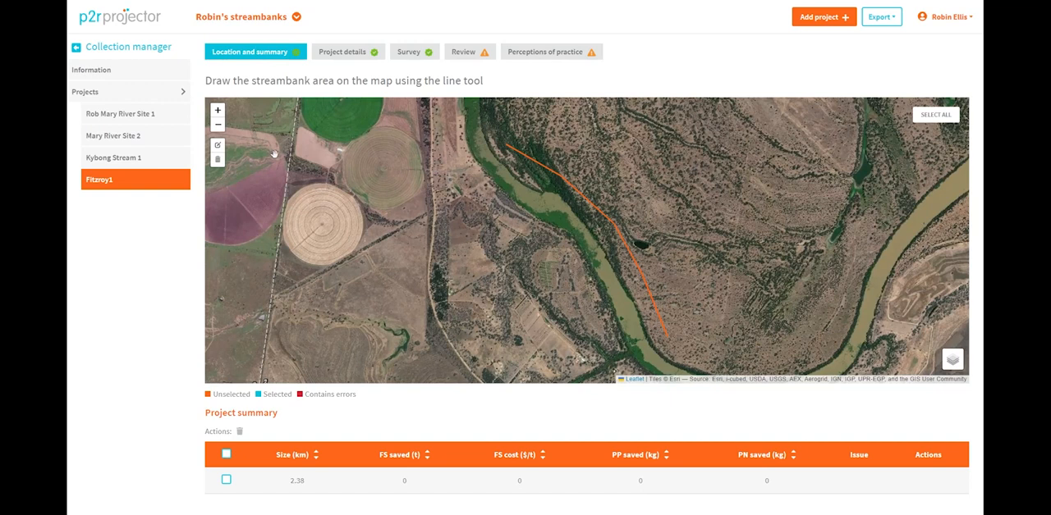
click(218, 147)
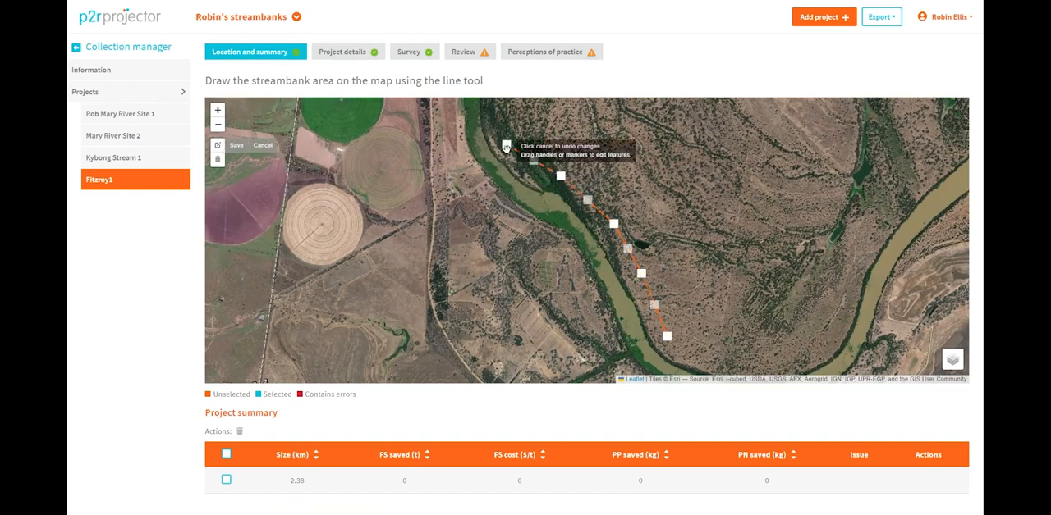
drag(507, 147, 556, 137)
drag(559, 179, 586, 169)
drag(614, 225, 634, 217)
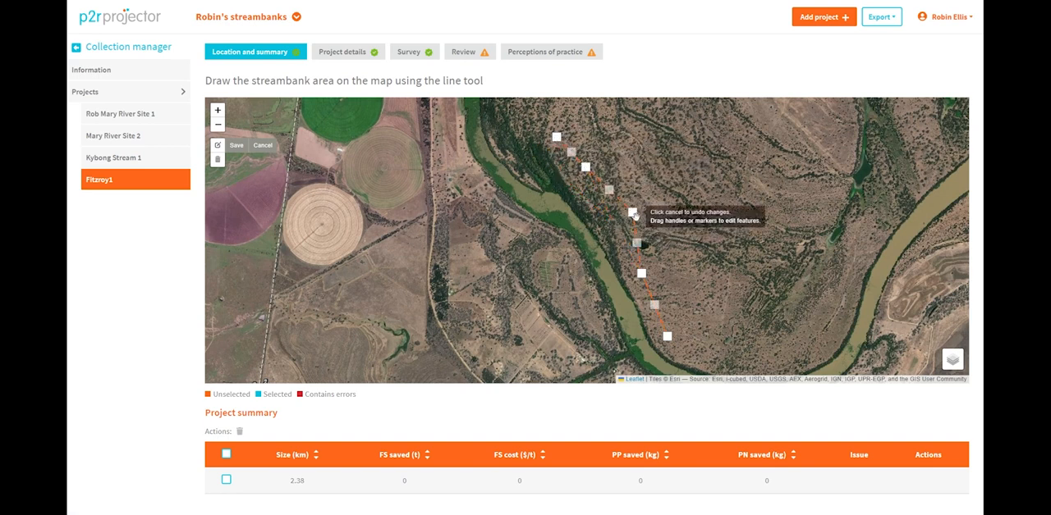
drag(641, 279, 672, 245)
drag(675, 290, 688, 261)
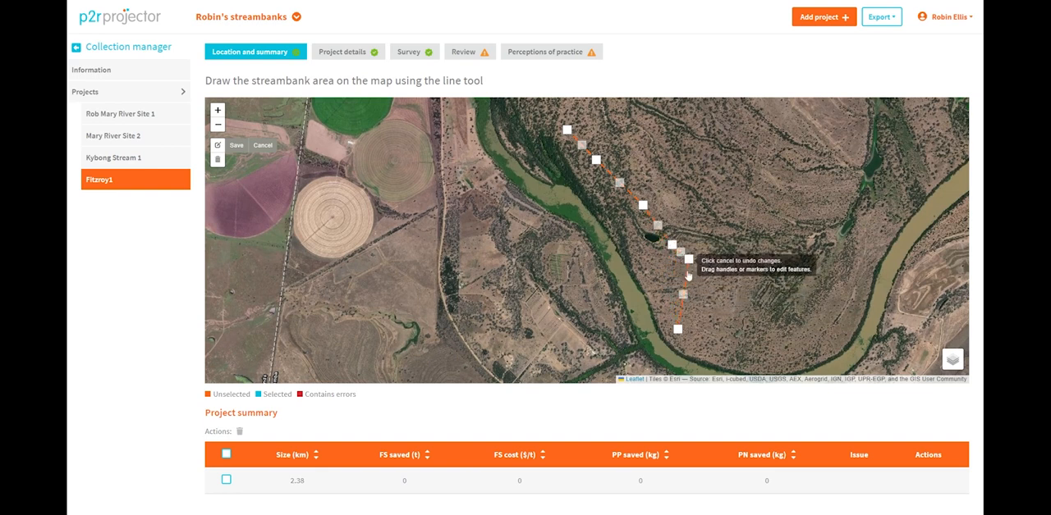
drag(678, 329, 709, 275)
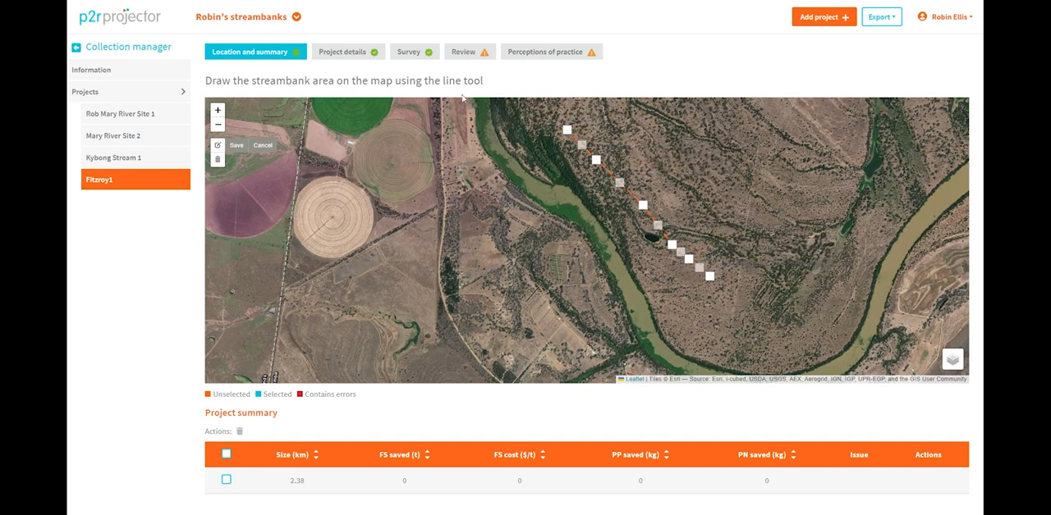
click(238, 145)
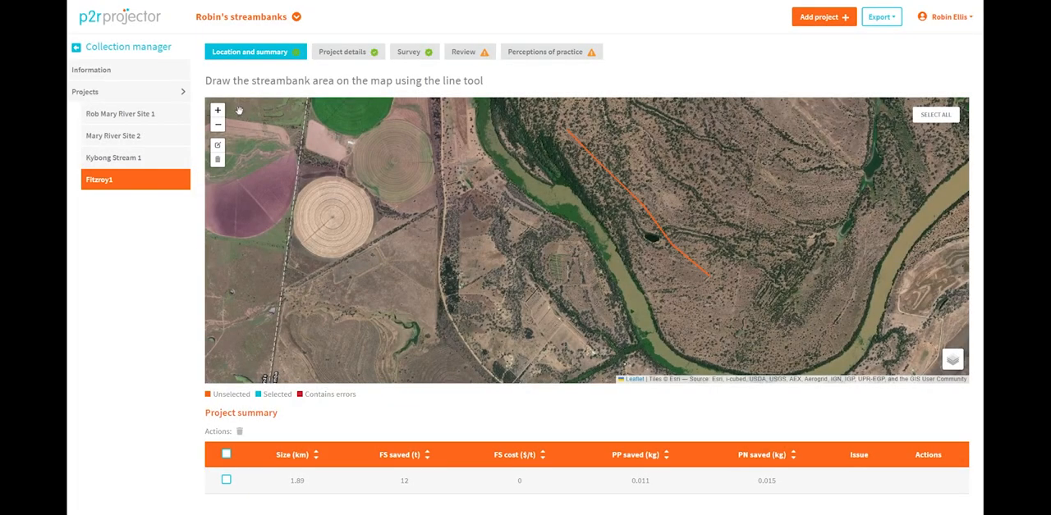
Step: Recheck the survey's dry bulk density for the moved line and the fine sediment saved in the project summary
click(408, 52)
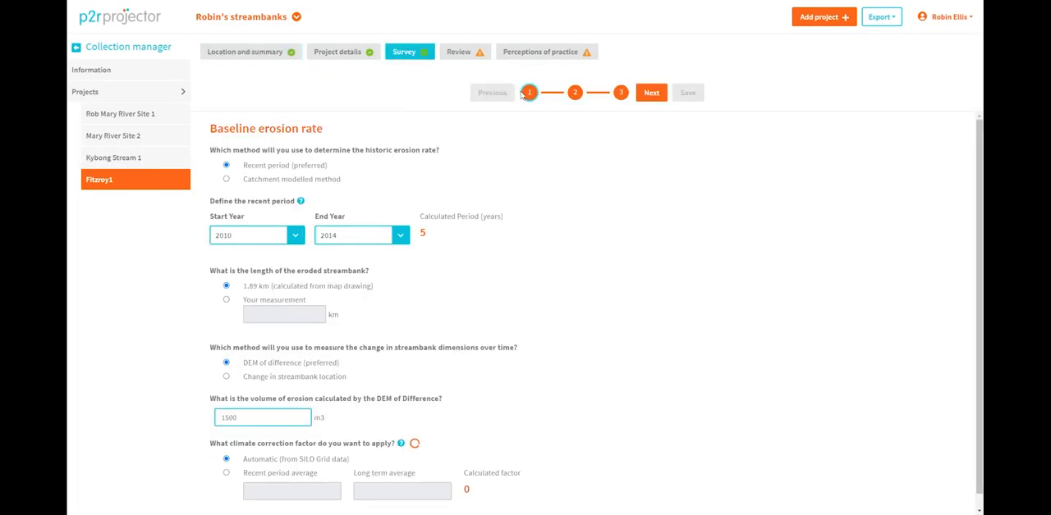
click(576, 93)
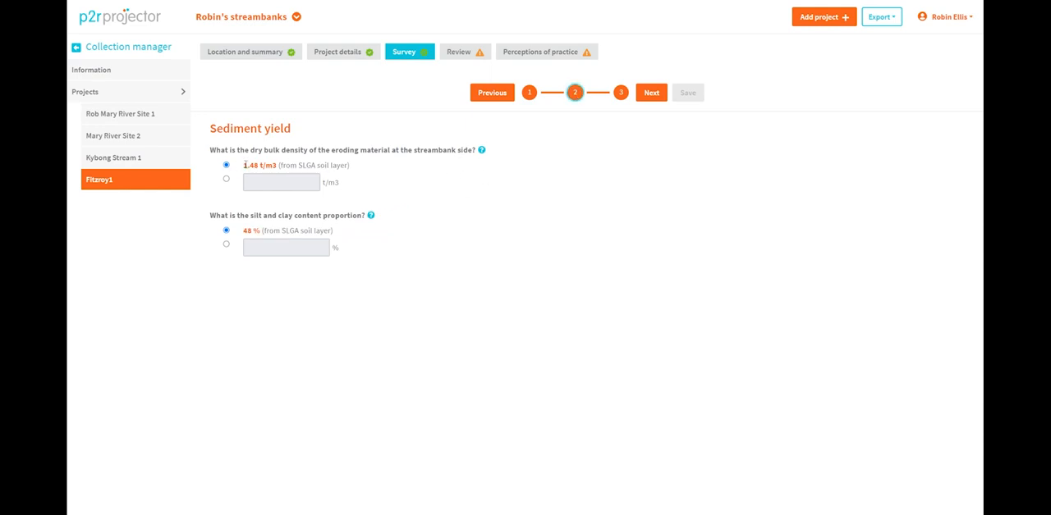
drag(244, 165, 283, 165)
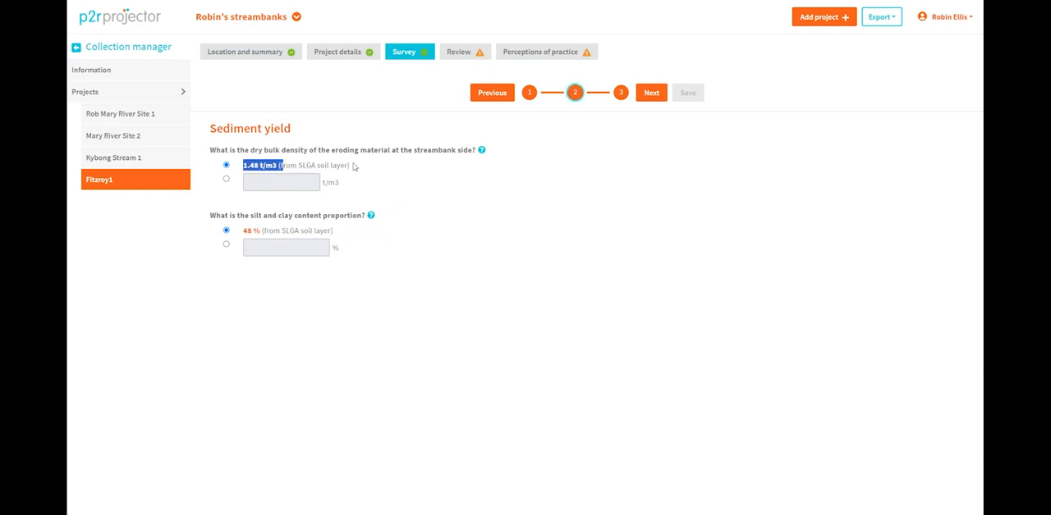
click(249, 53)
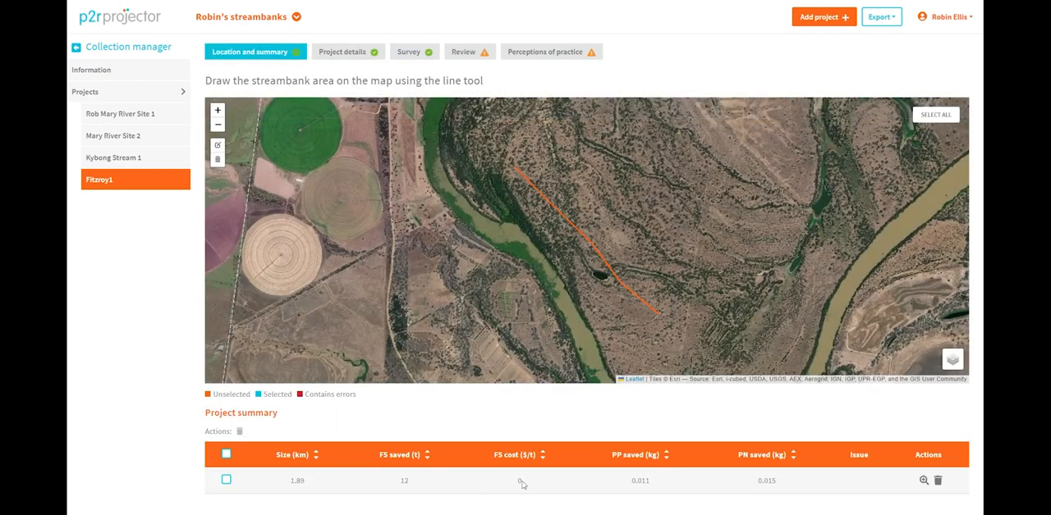
drag(414, 486, 391, 484)
click(357, 425)
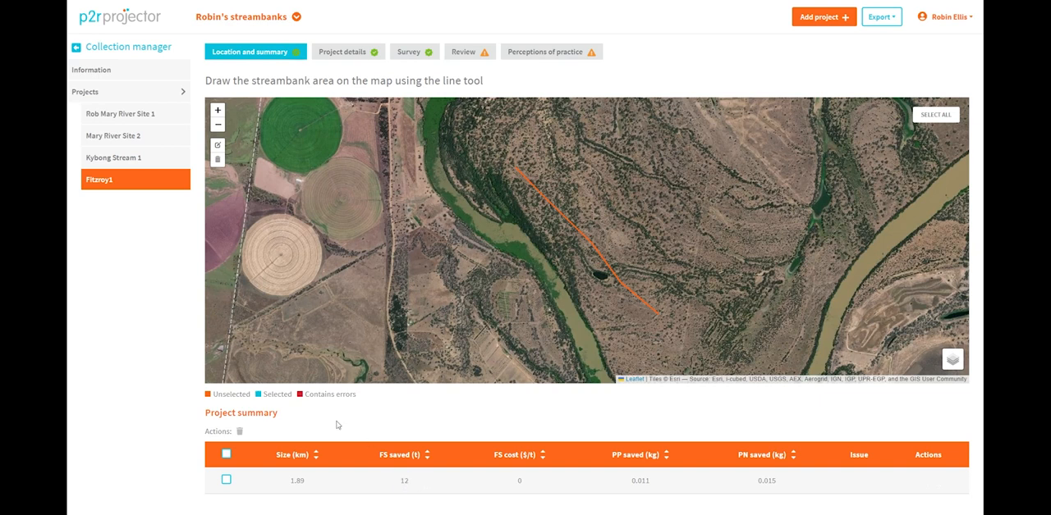